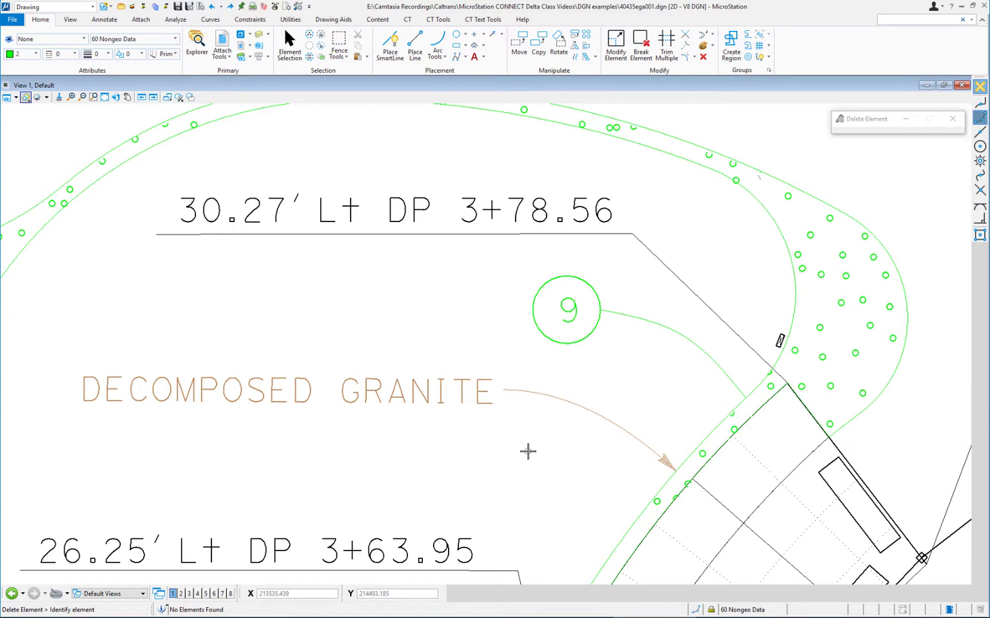
Try moving the DECOMPOSED GRANITE text and leader up-left, then undo the move
{"action": "right_click", "coordinate": [519, 413]}
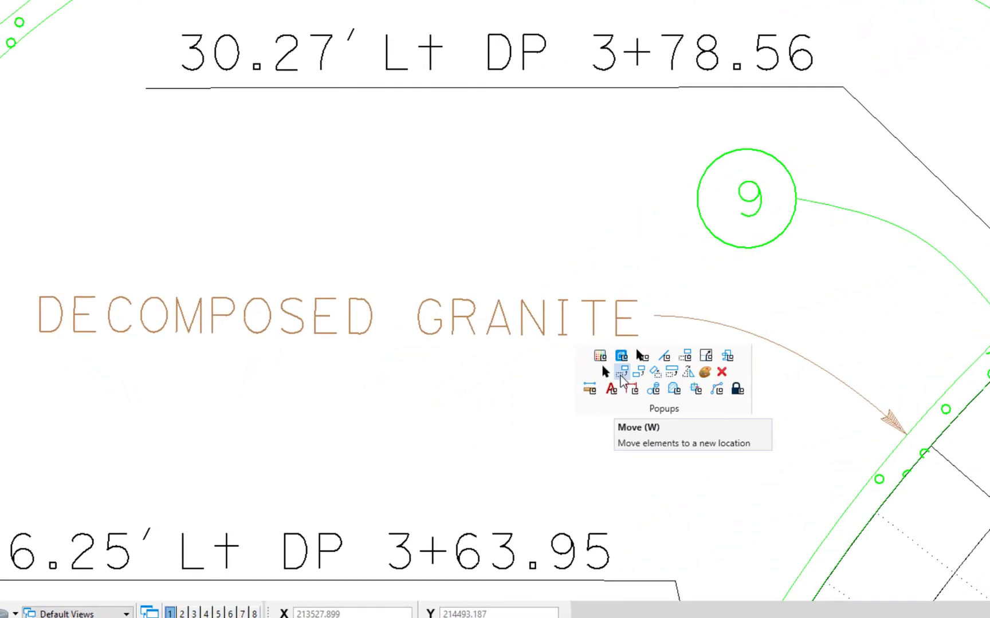
{"action": "left_click", "coordinate": [621, 374]}
{"action": "mouse_move", "coordinate": [696, 364]}
{"action": "left_mouse_down"}
{"action": "mouse_move", "coordinate": [626, 332]}
{"action": "mouse_move", "coordinate": [564, 274]}
{"action": "left_mouse_up"}
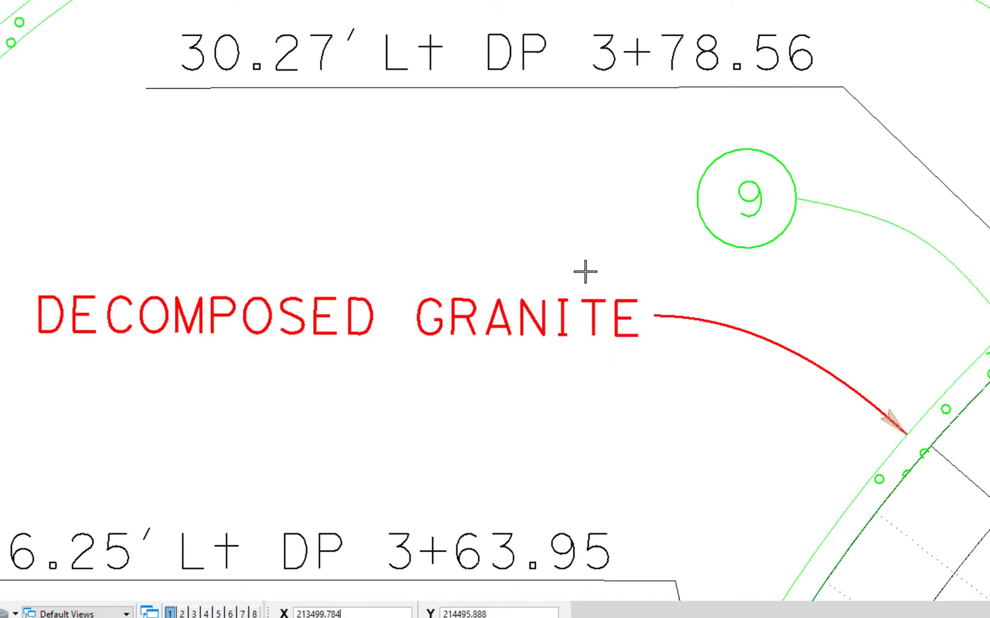
{"action": "left_click", "coordinate": [765, 296]}
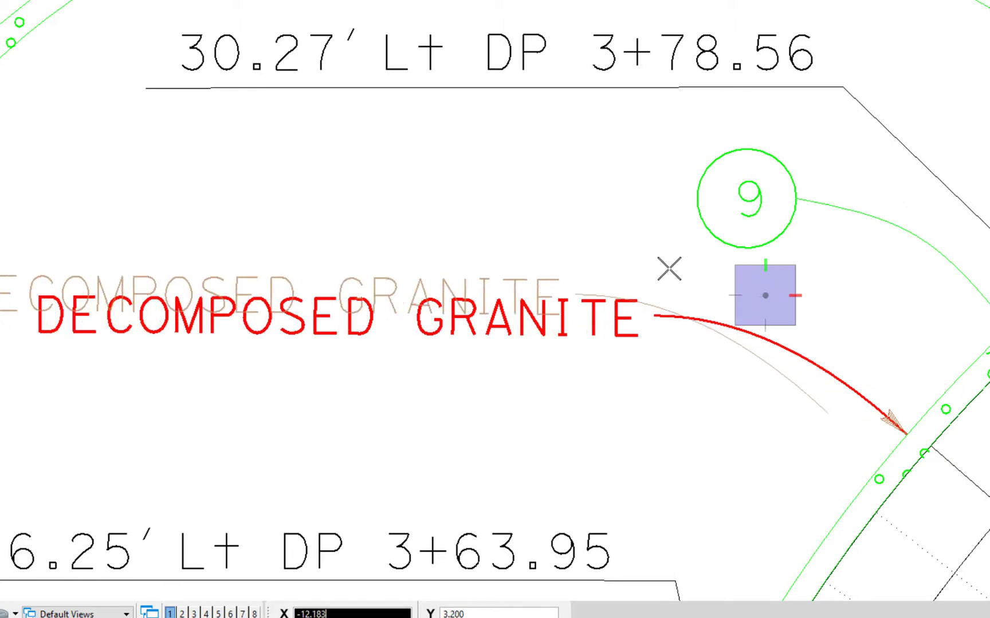
{"action": "left_click", "coordinate": [624, 237]}
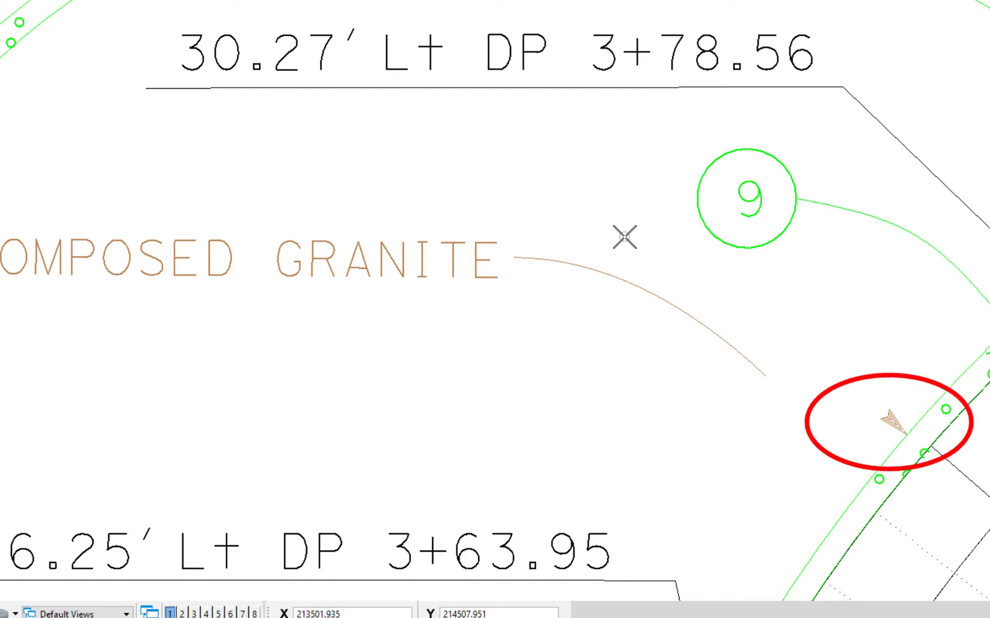
{"action": "key", "text": "ctrl+z"}
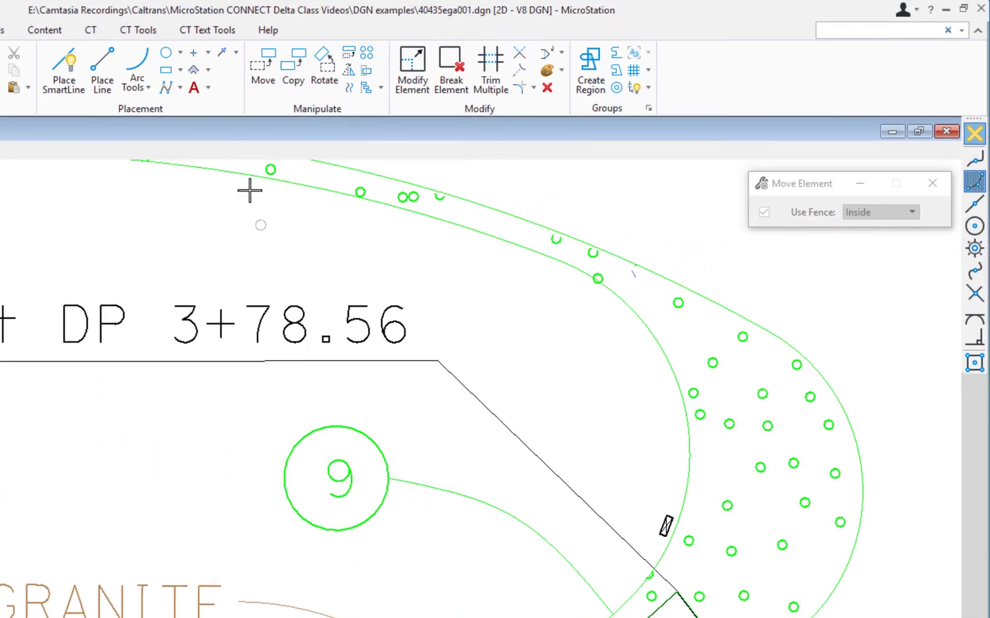
Place an AHT line terminator at scale 1.0000 on the circled 9's curved B-spline leader
{"action": "left_click", "coordinate": [235, 53]}
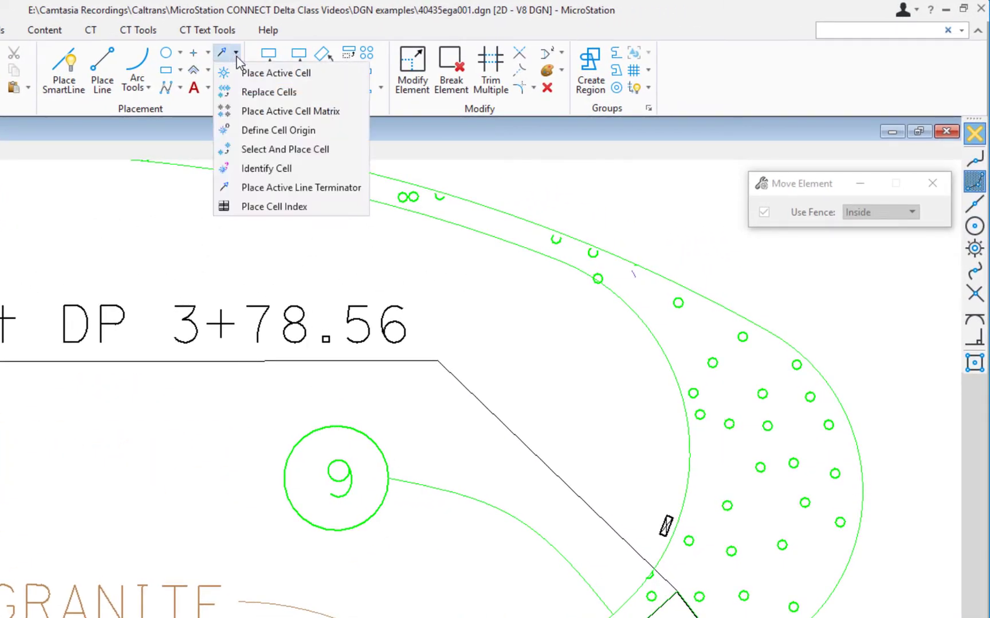
{"action": "left_click", "coordinate": [284, 189]}
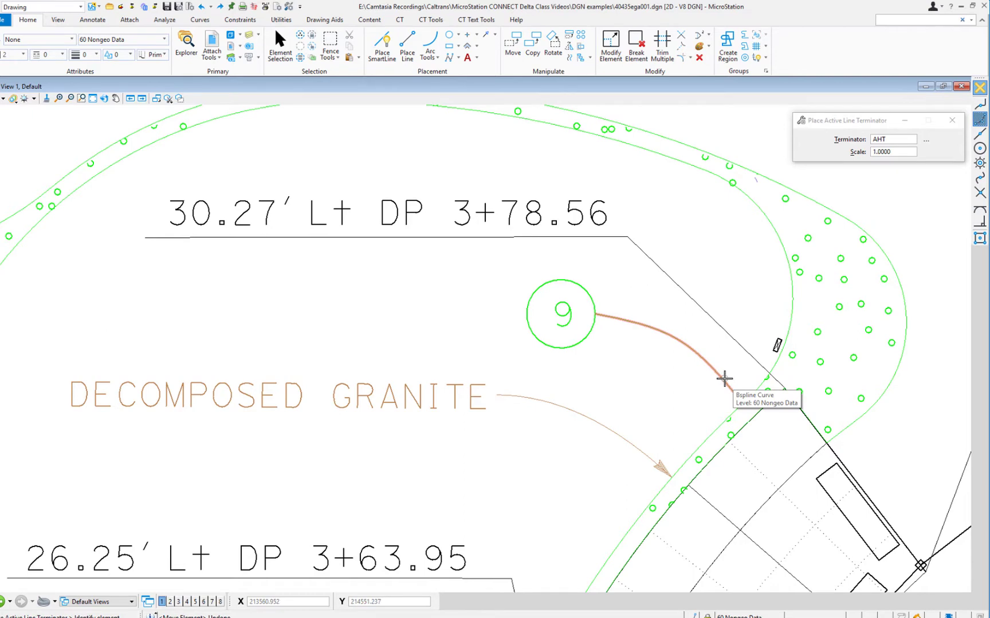
{"action": "left_click", "coordinate": [724, 378]}
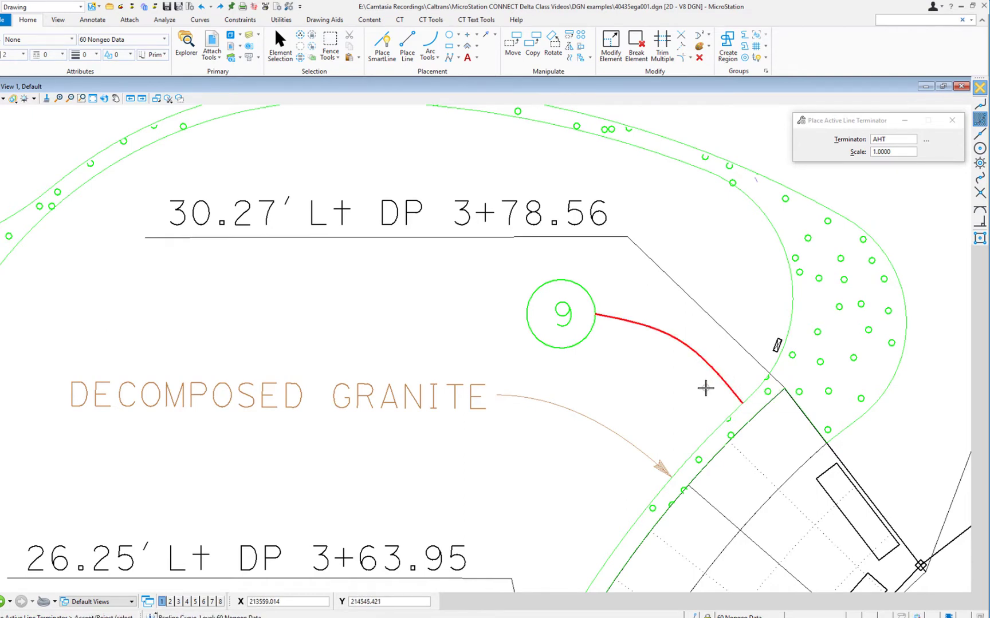
{"action": "left_click", "coordinate": [705, 389]}
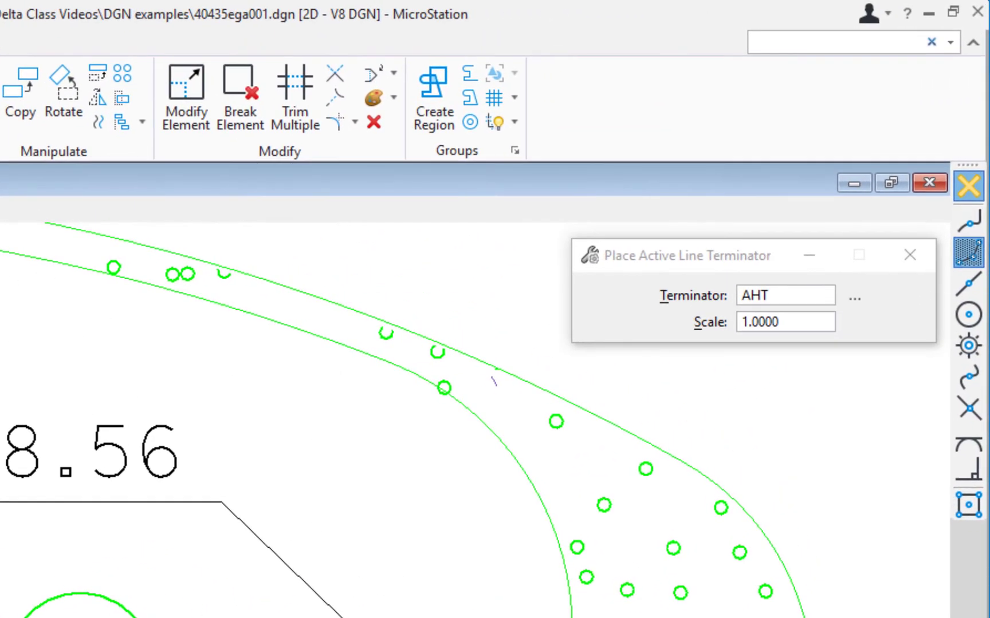
{"action": "left_click", "coordinate": [780, 43]}
{"action": "type", "text": "fix"}
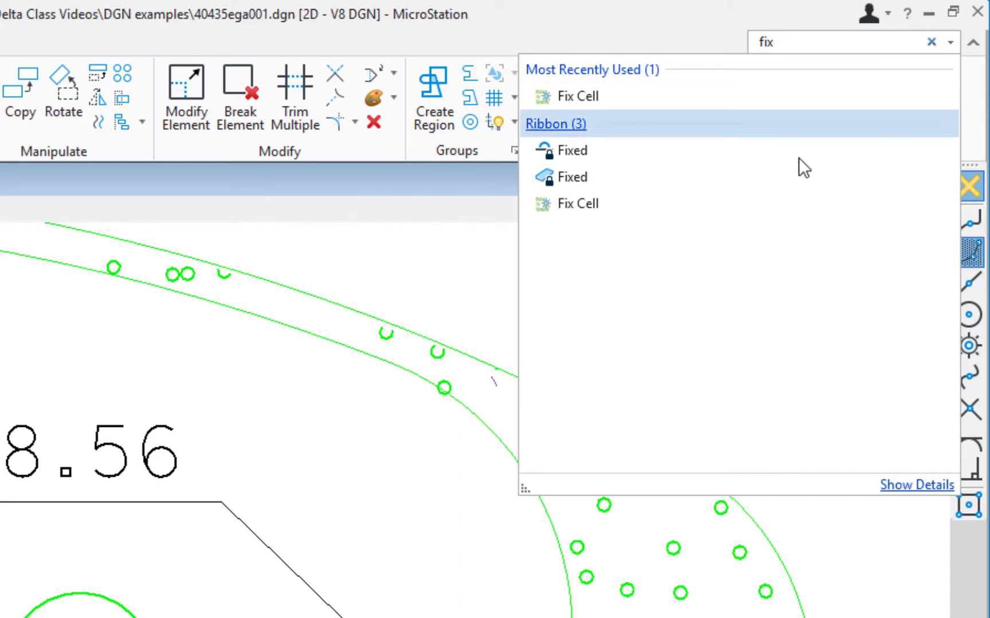
{"action": "mouse_move", "coordinate": [770, 211]}
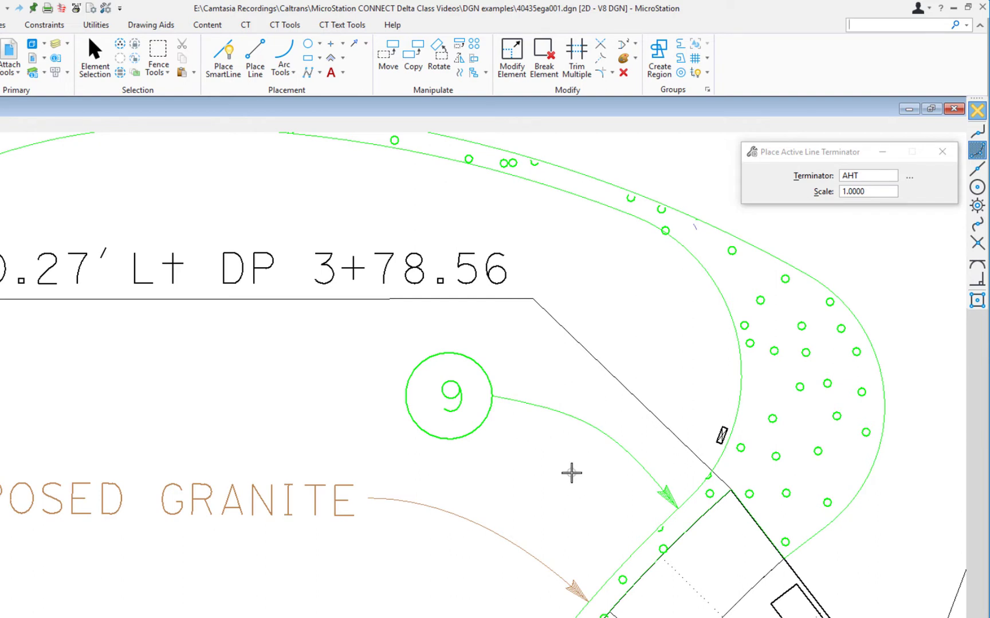
Move the circled 9, its curved leader and arrowhead together up and left, off the edge line
{"action": "key", "text": "space"}
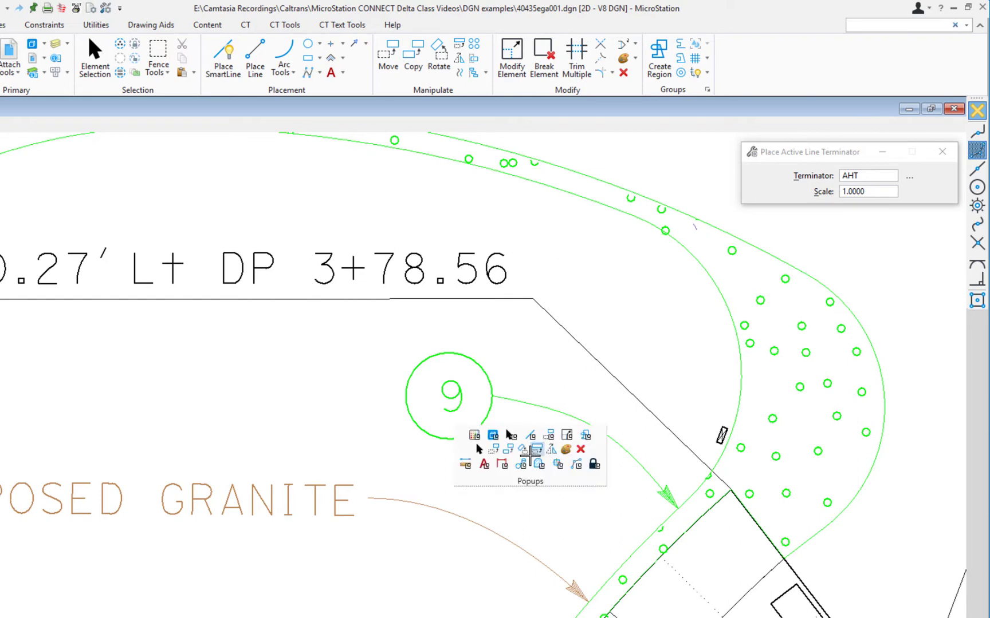
{"action": "left_click", "coordinate": [493, 450]}
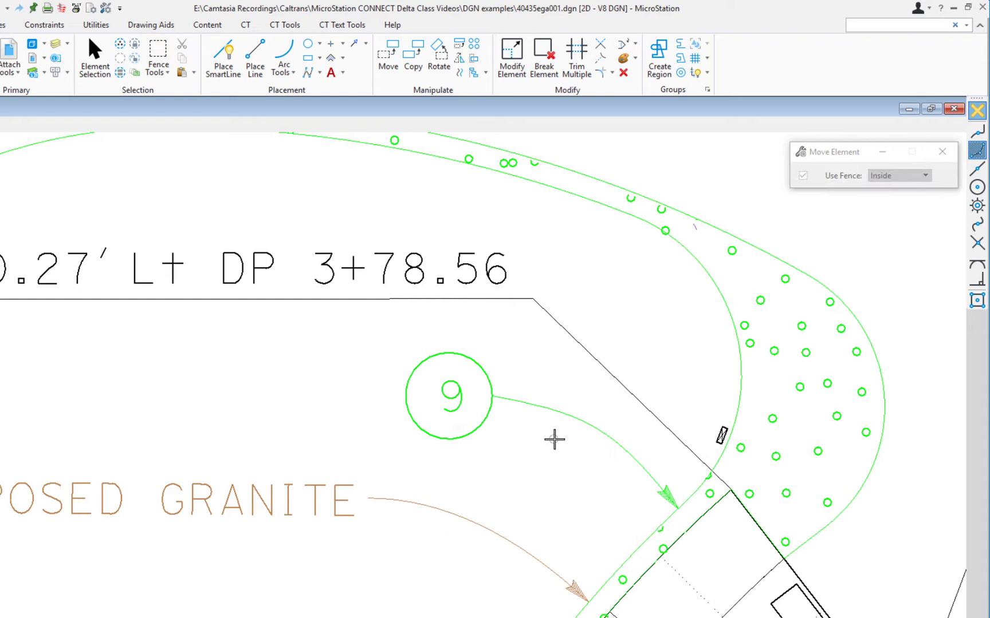
{"action": "left_click_drag", "start_coordinate": [554, 439], "coordinate": [383, 349]}
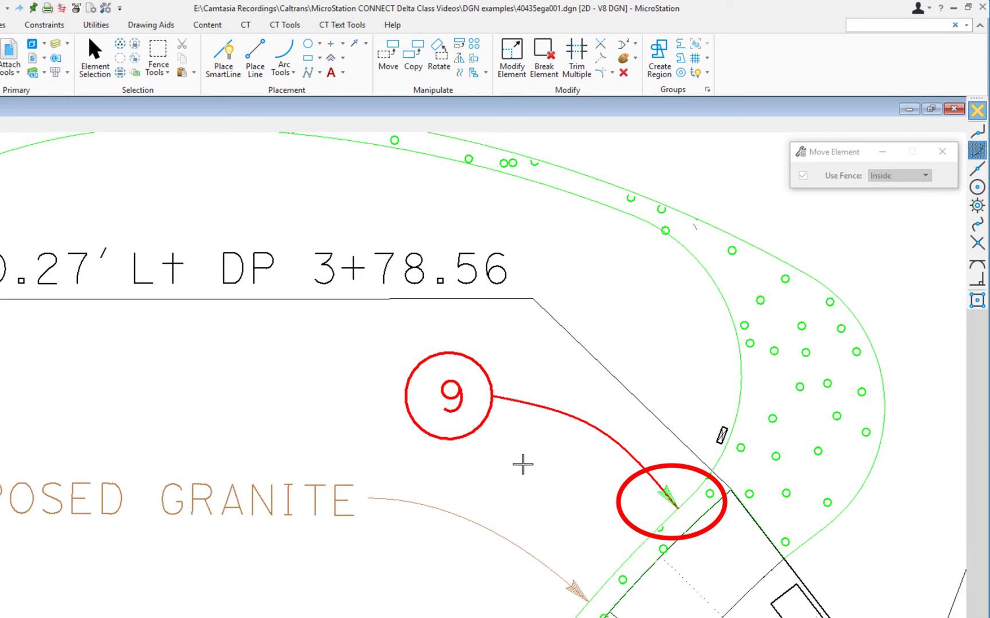
{"action": "left_click", "coordinate": [522, 465]}
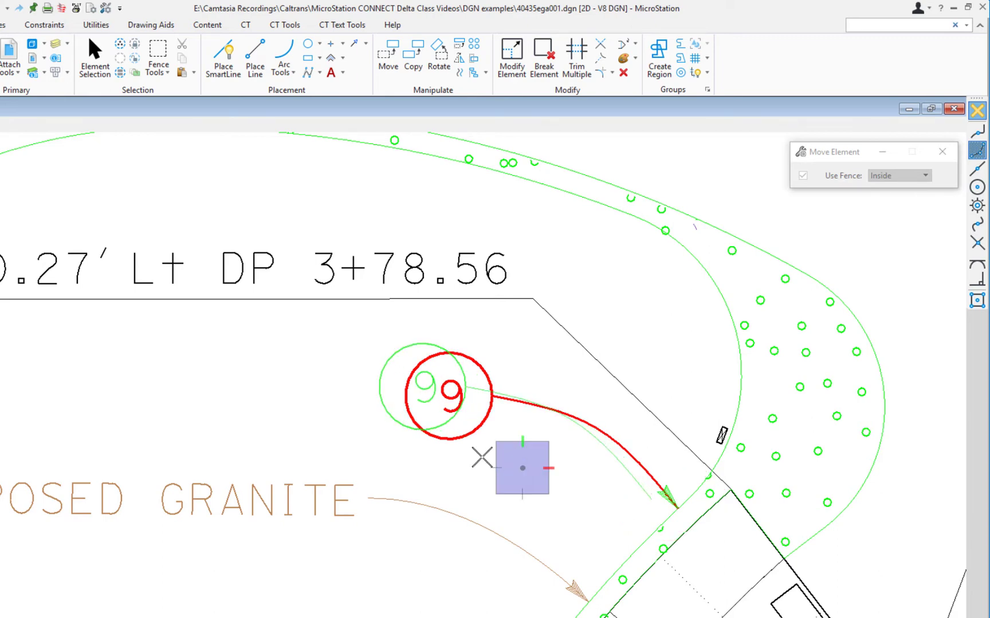
{"action": "left_click", "coordinate": [389, 435]}
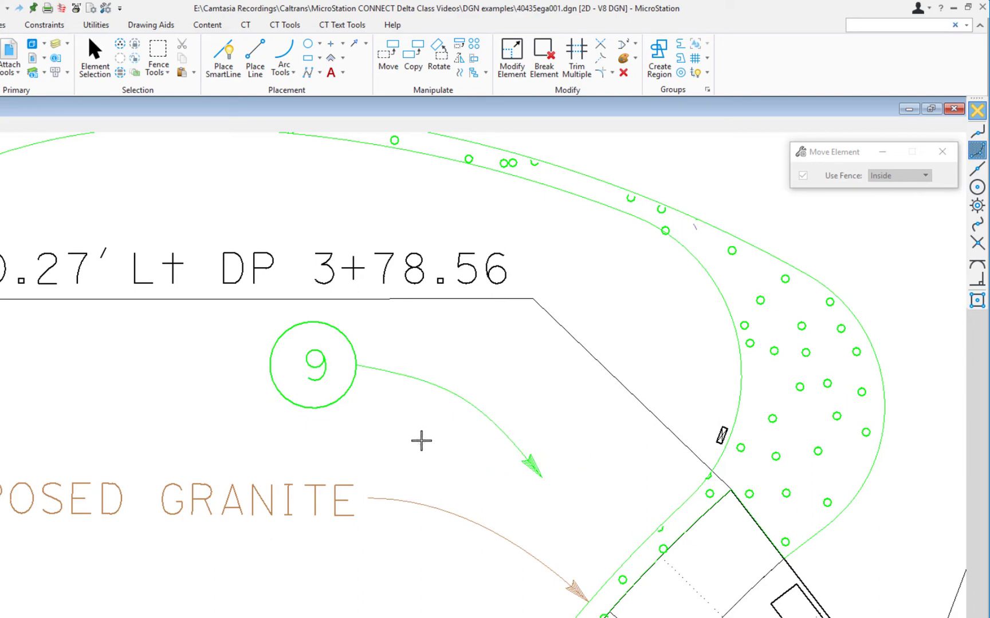
Undo the 9 callout move, then stretch the leader's arrow-end vertex onto the green edge line
{"action": "key", "text": "ctrl+z"}
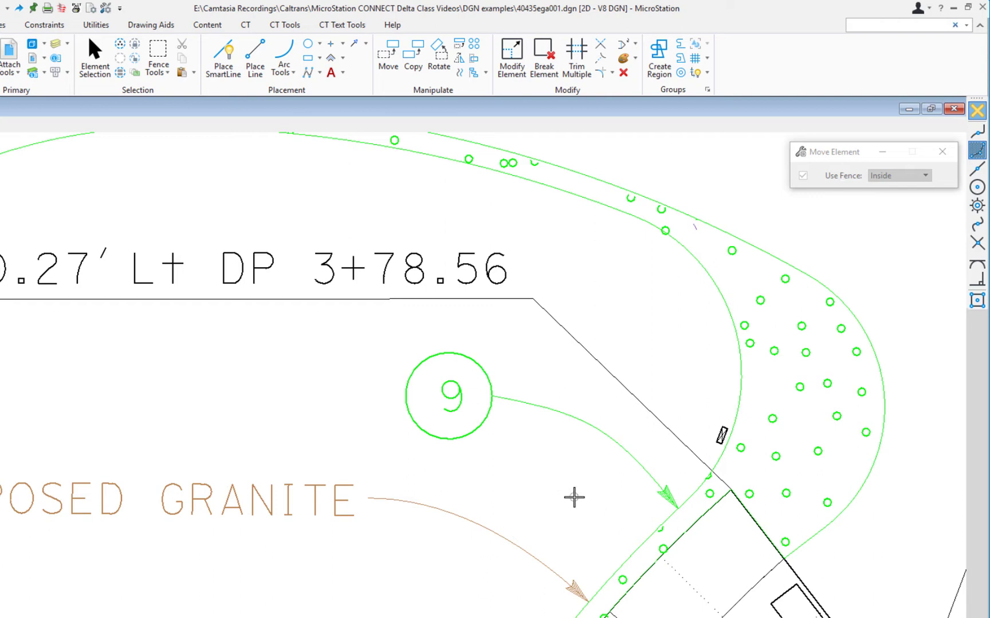
{"action": "key", "text": "space"}
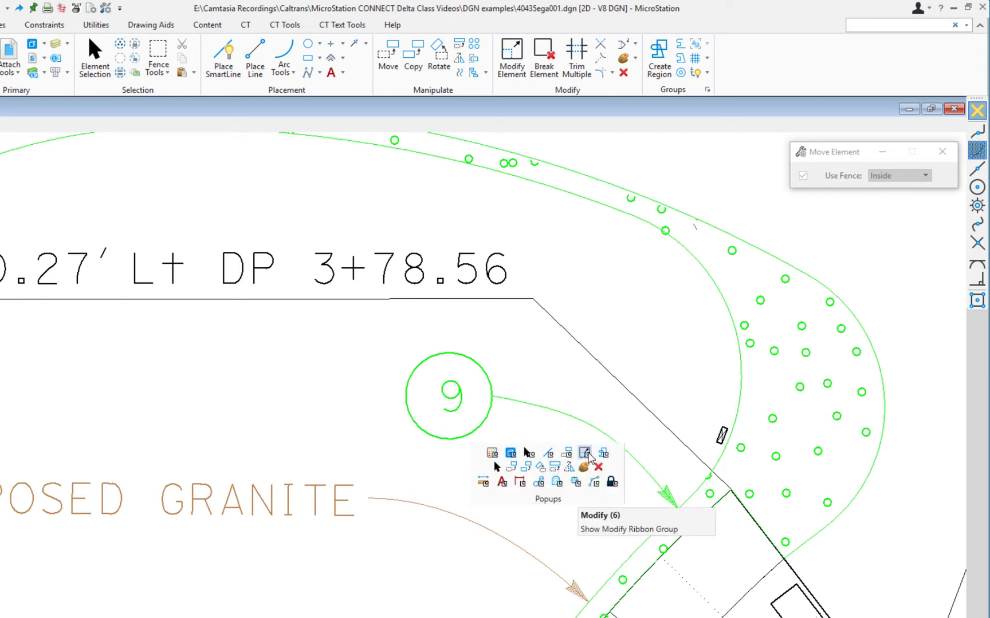
{"action": "key", "text": "space"}
{"action": "left_click", "coordinate": [533, 452]}
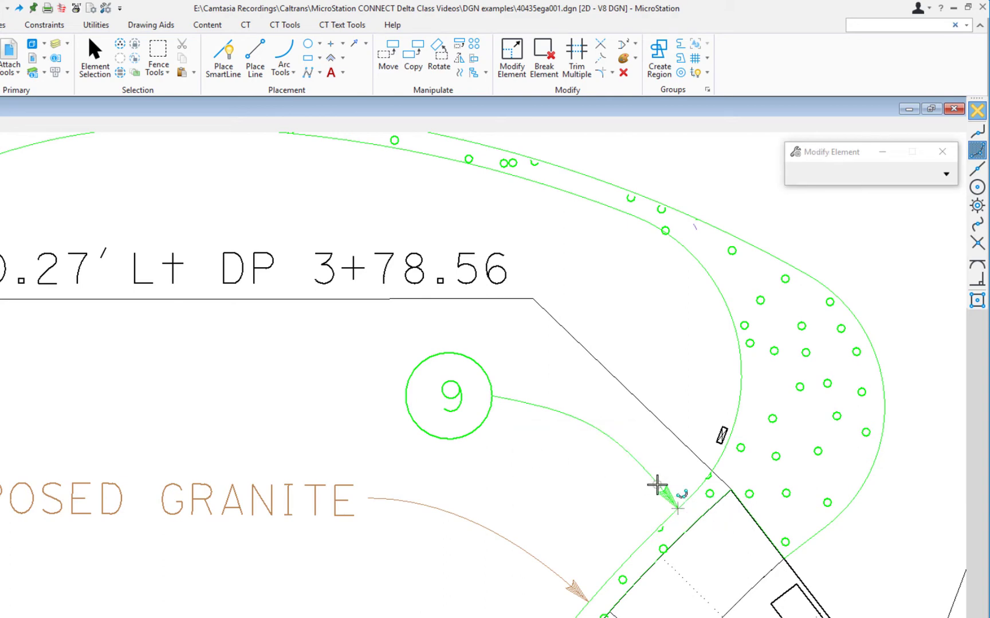
{"action": "left_click", "coordinate": [657, 486]}
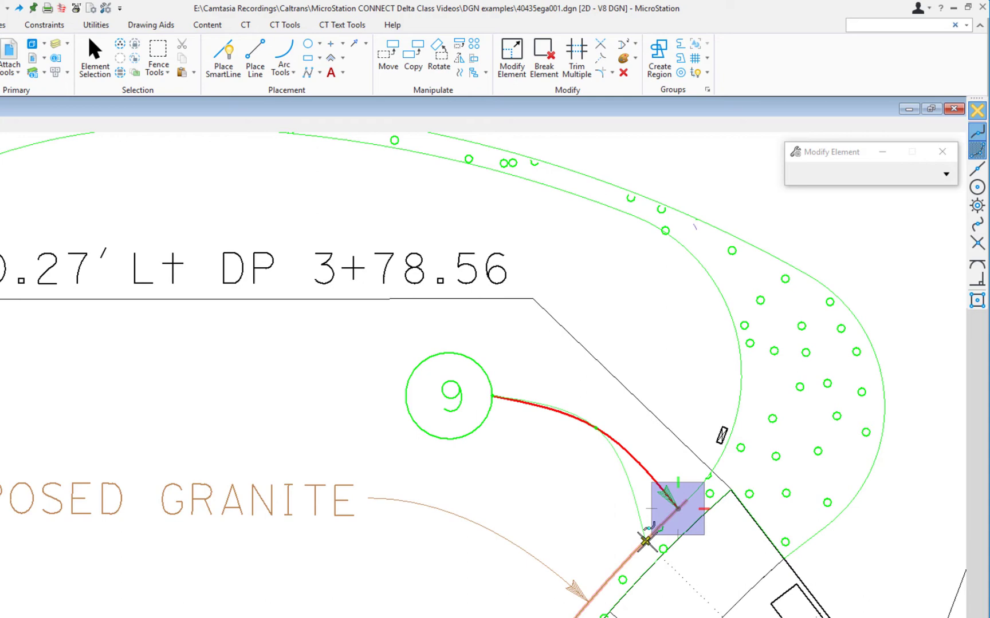
{"action": "left_click", "coordinate": [638, 548]}
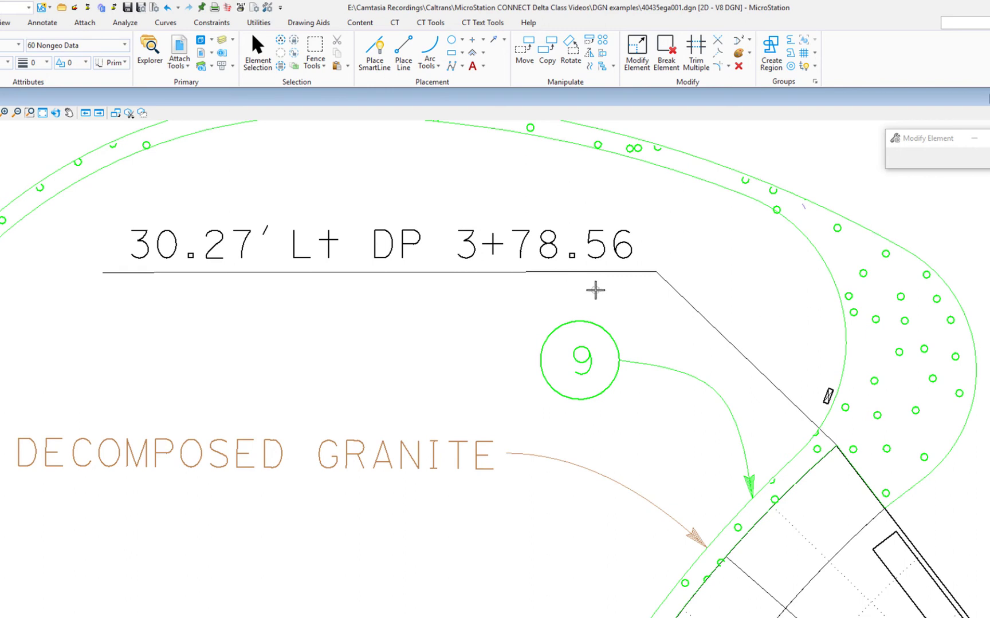
{"action": "left_click", "coordinate": [252, 61]}
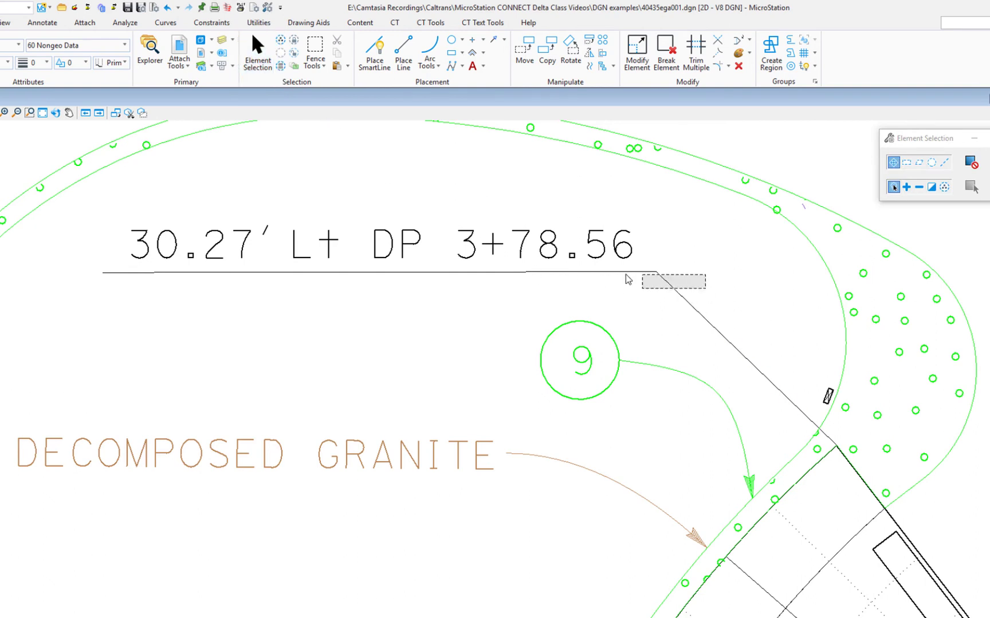
{"action": "left_click_drag", "start_coordinate": [627, 276], "coordinate": [436, 207]}
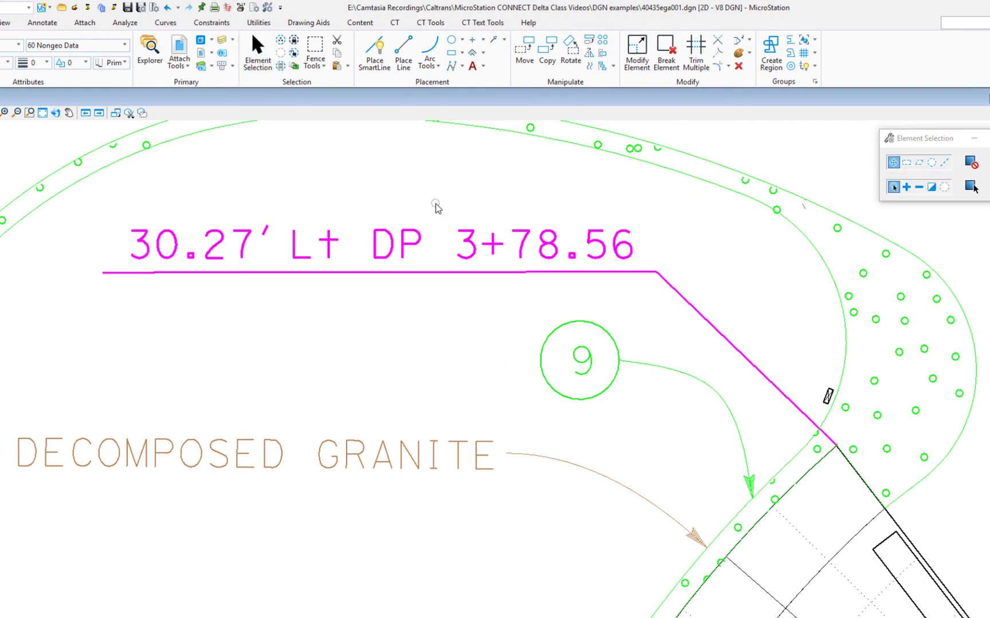
{"action": "left_click", "coordinate": [738, 67]}
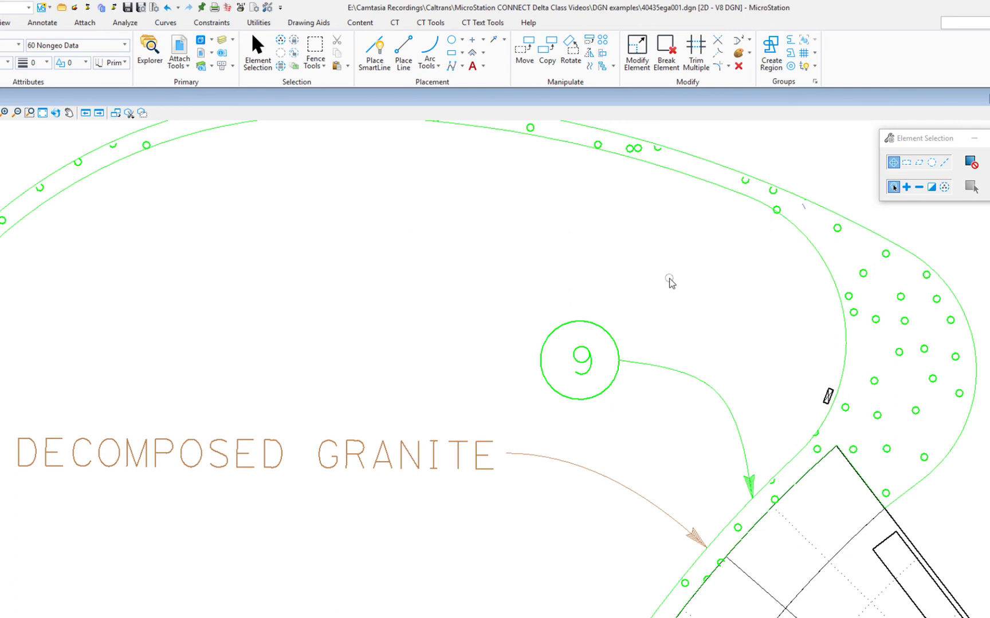
{"action": "key", "text": "ctrl+z"}
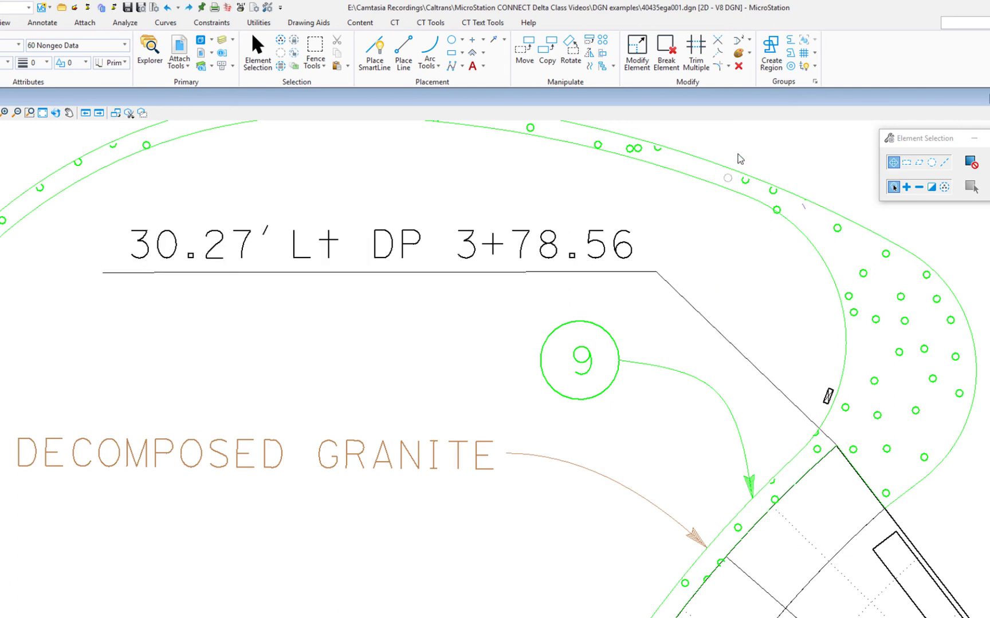
Window-select and delete the 30.27' Lt DP 3+78.56 station label with its leader
{"action": "left_click", "coordinate": [739, 67]}
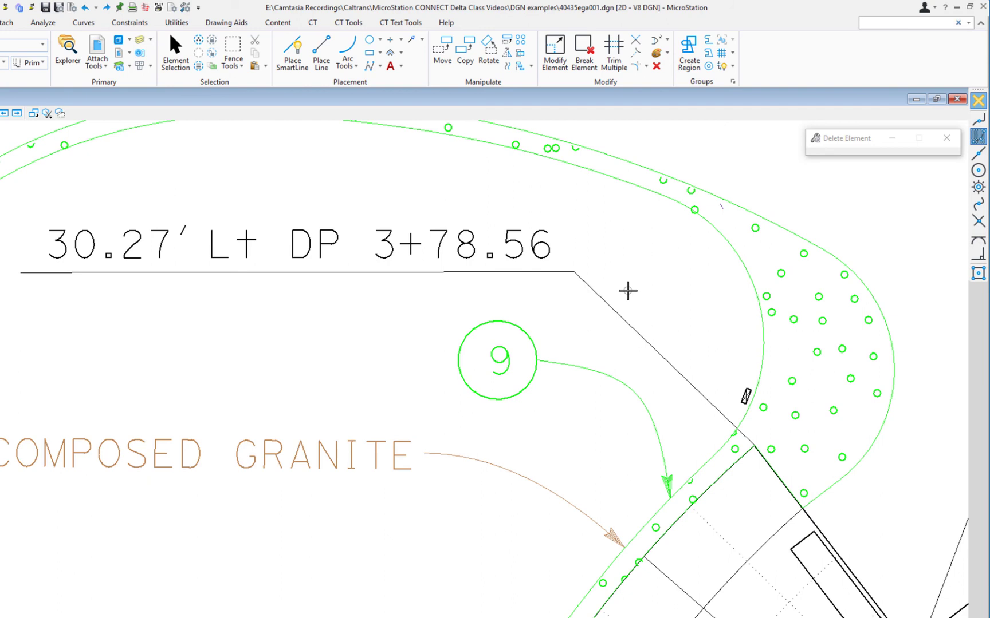
{"action": "mouse_move", "coordinate": [628, 291]}
{"action": "left_mouse_down"}
{"action": "mouse_move", "coordinate": [534, 249]}
{"action": "mouse_move", "coordinate": [383, 208]}
{"action": "left_mouse_up"}
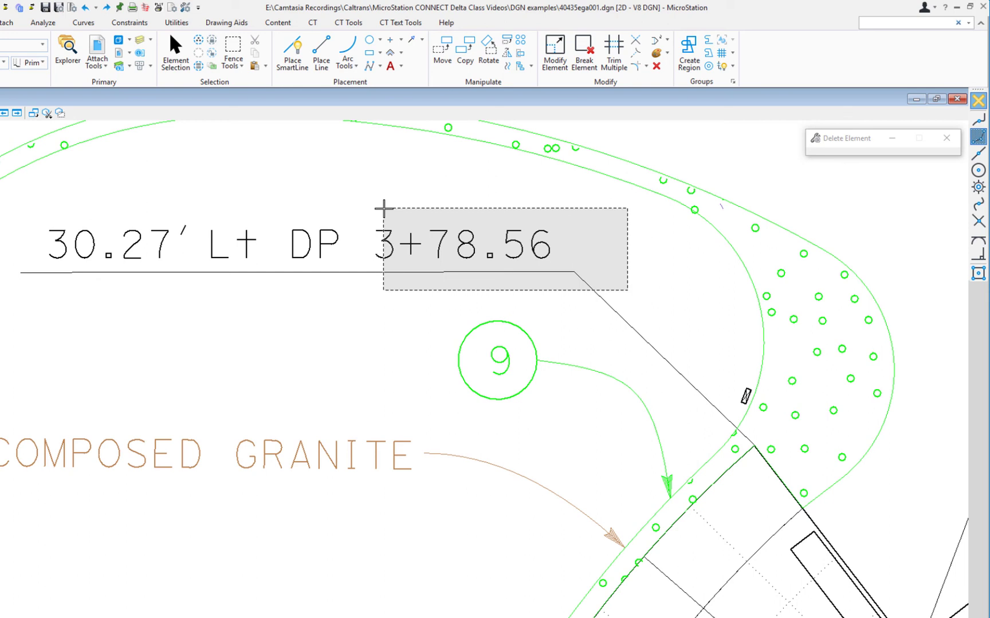
{"action": "left_click_drag", "start_coordinate": [384, 208], "coordinate": [383, 208]}
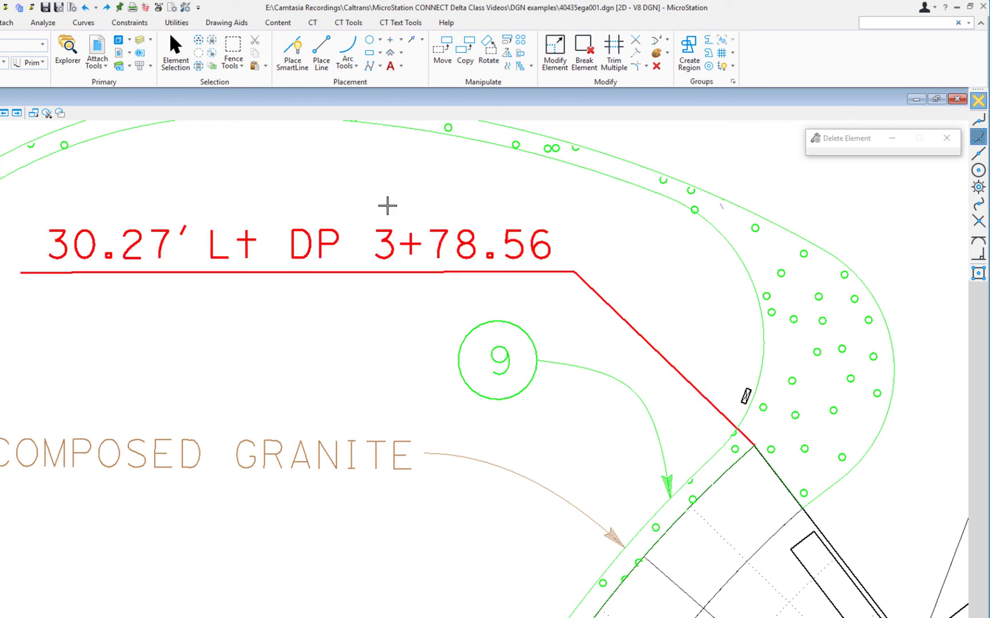
{"action": "left_click", "coordinate": [387, 206]}
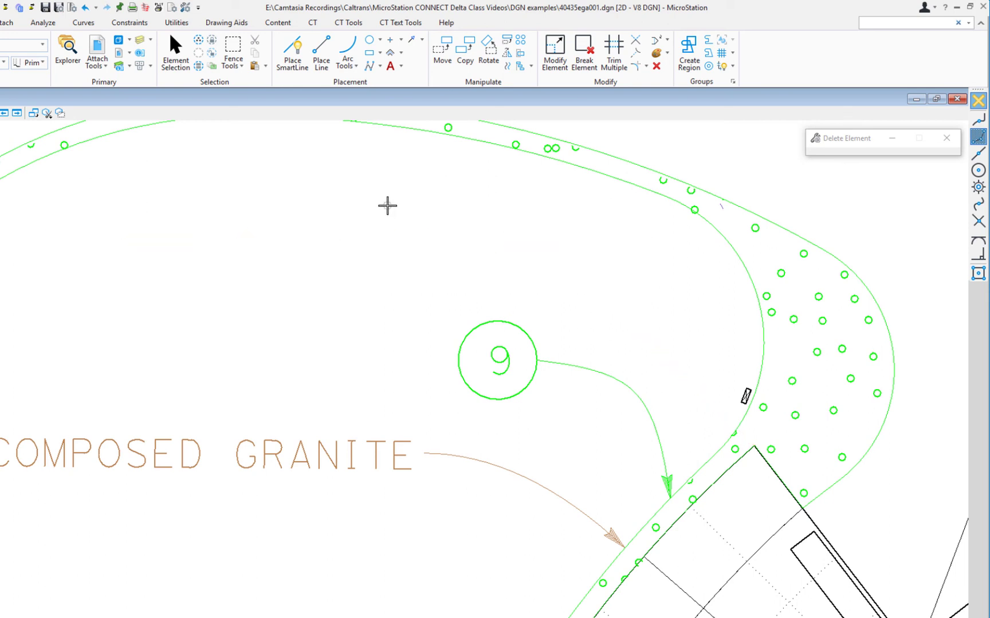